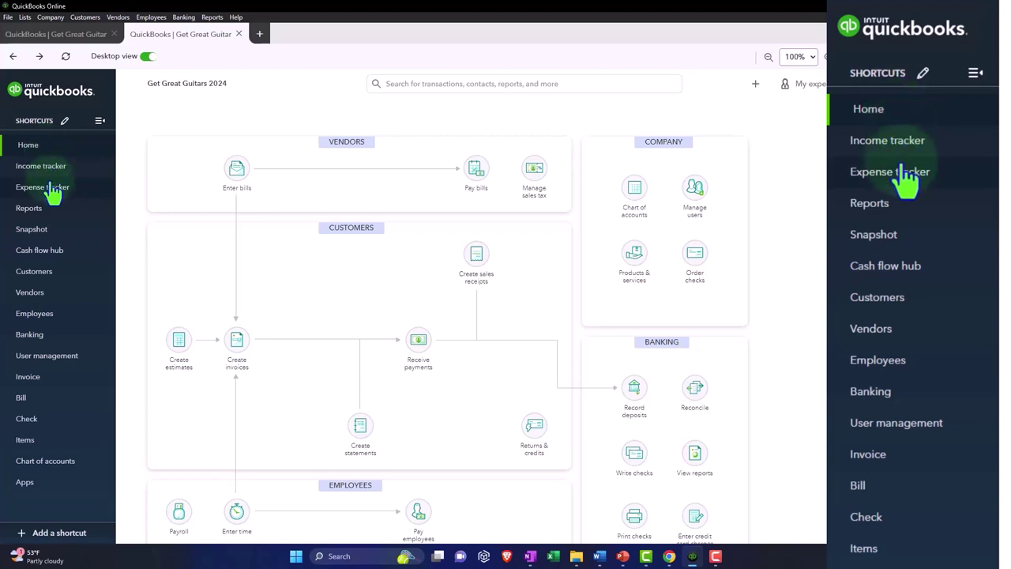
- Visit the Income tracker, Expense tracker, Reports, Customers and Vendors pages from the Shortcuts sidebar
{"action": "left_click", "coordinate": [38, 174]}
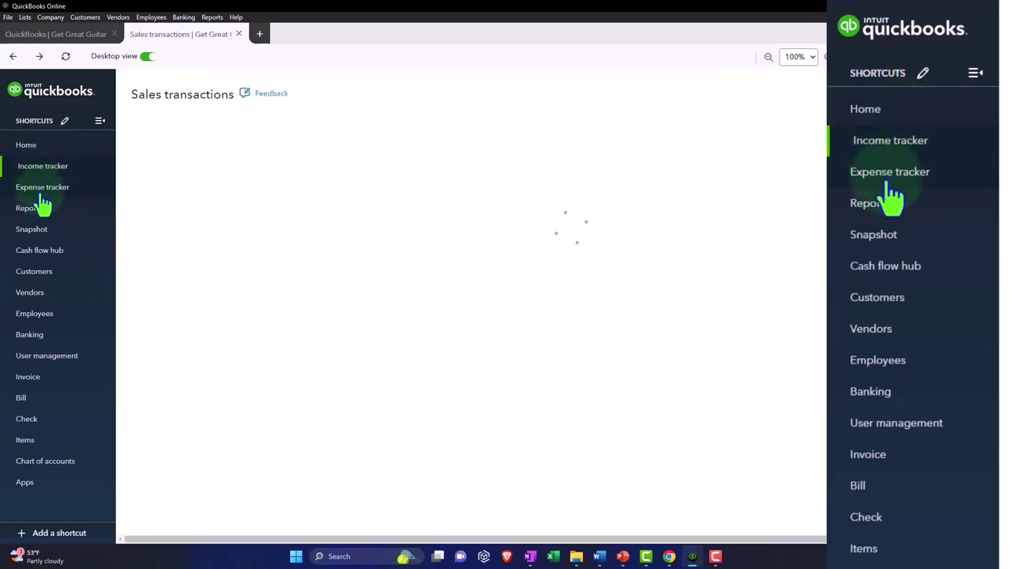
{"action": "left_click", "coordinate": [41, 191]}
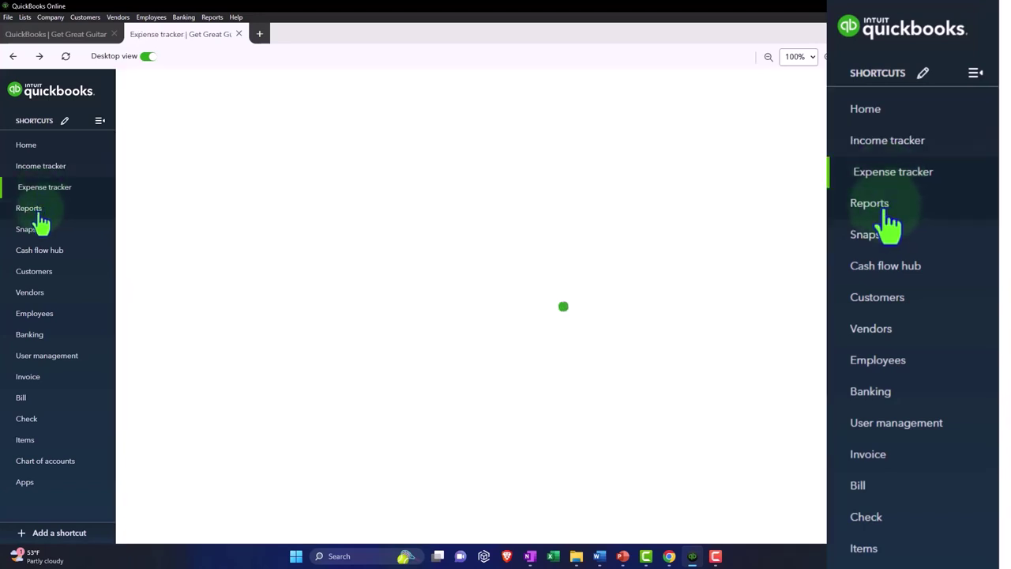
{"action": "left_click", "coordinate": [38, 211]}
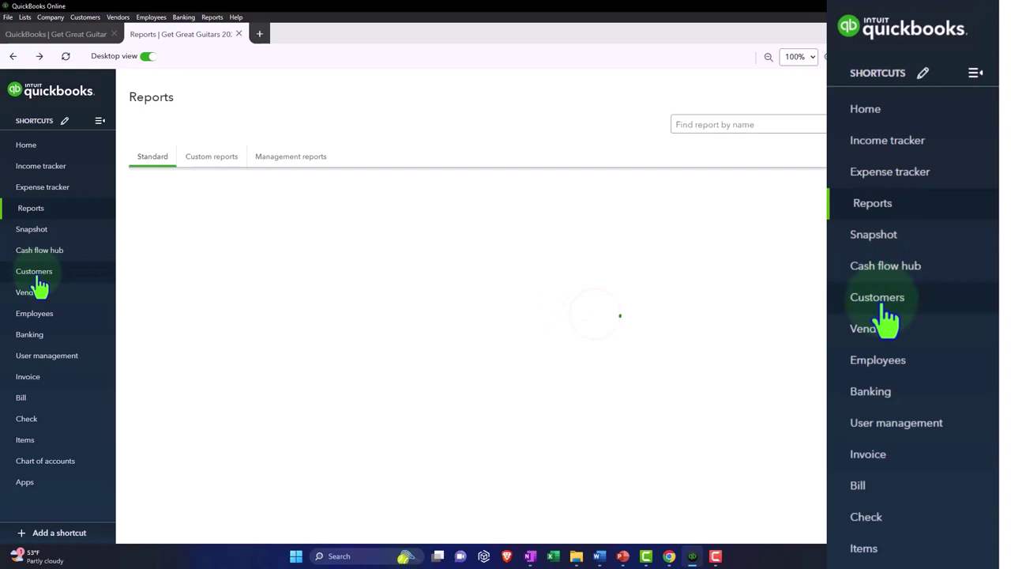
{"action": "left_click", "coordinate": [37, 278]}
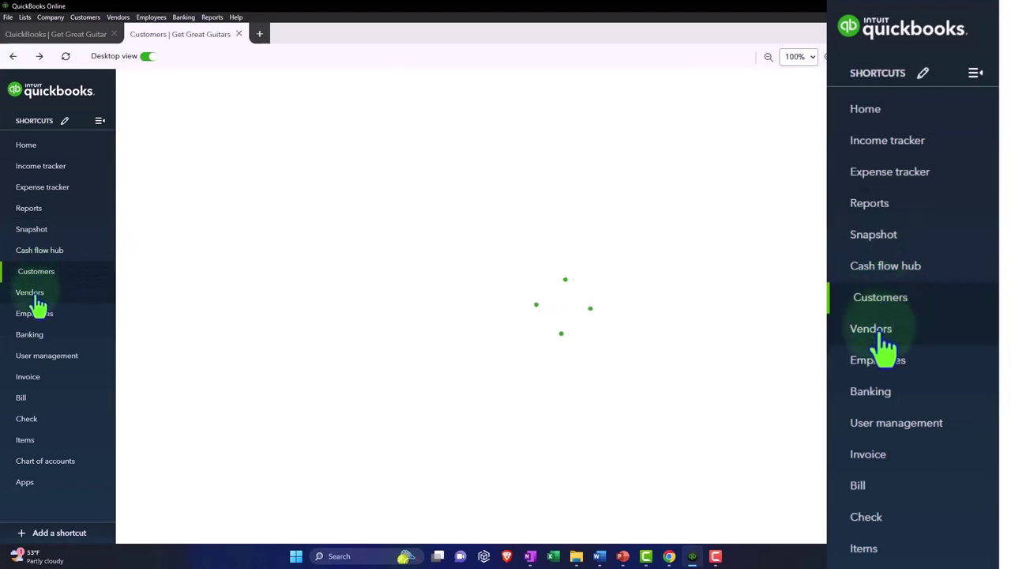
{"action": "left_click", "coordinate": [36, 299]}
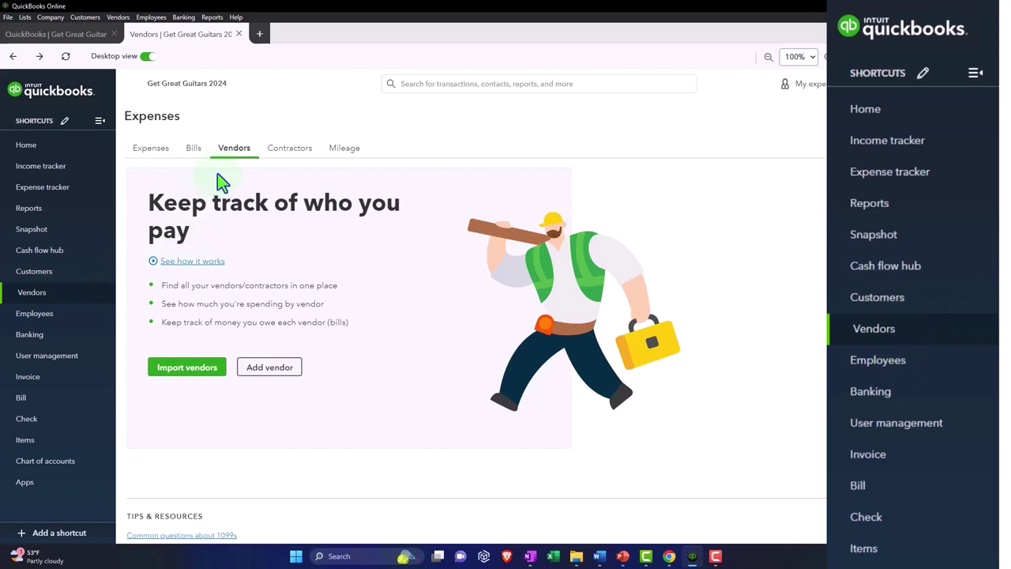
- Visit the Employees and Customers pages, then switch Desktop view off to show the standard Home dashboard
{"action": "left_click", "coordinate": [57, 316]}
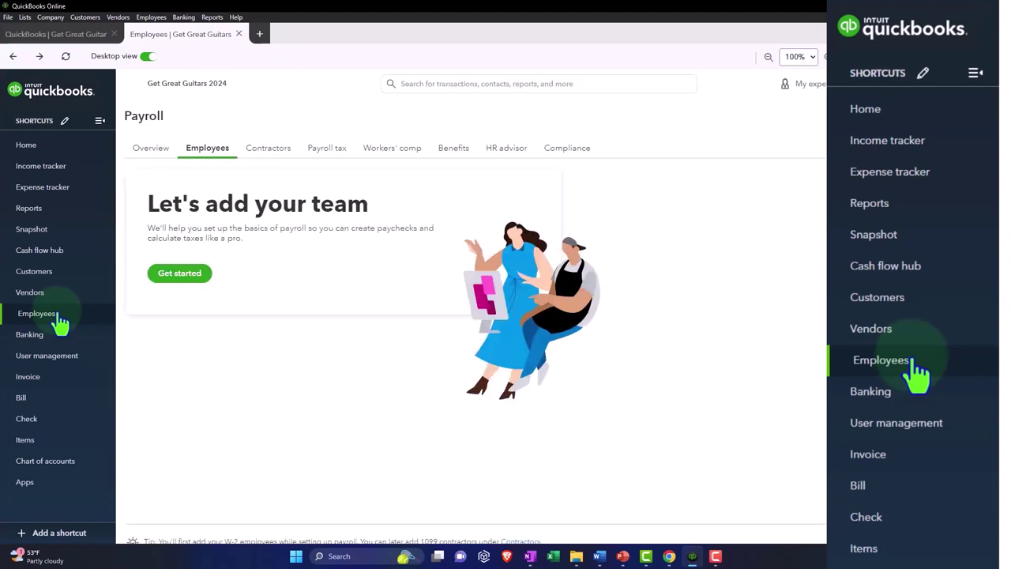
{"action": "left_click", "coordinate": [35, 271]}
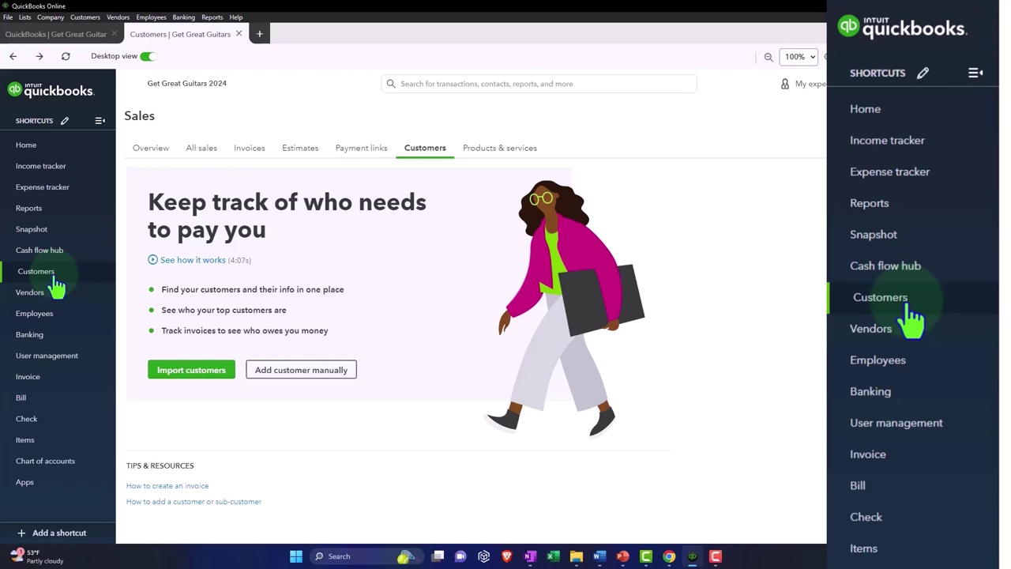
{"action": "left_click", "coordinate": [147, 57]}
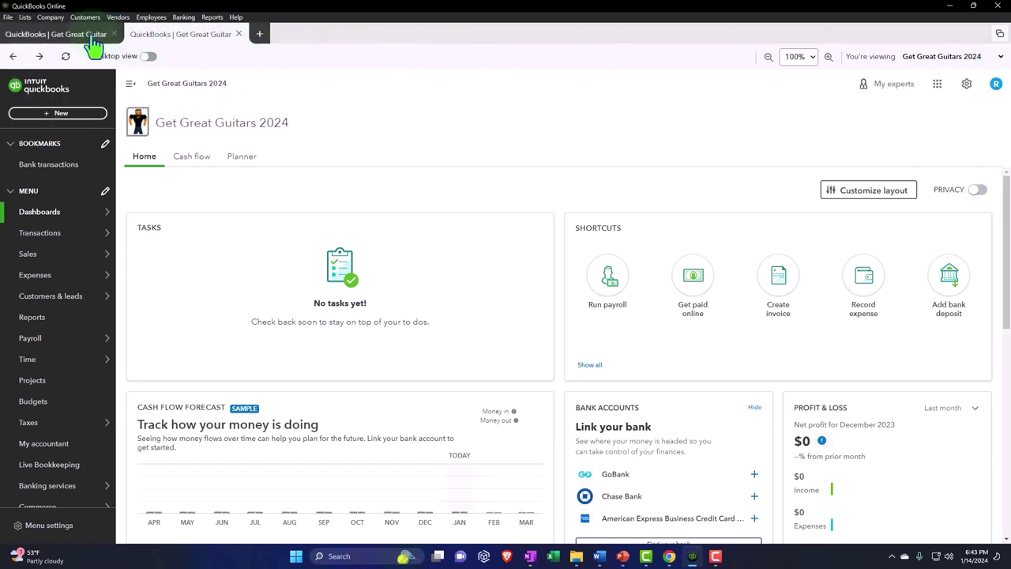
{"action": "left_click", "coordinate": [65, 55]}
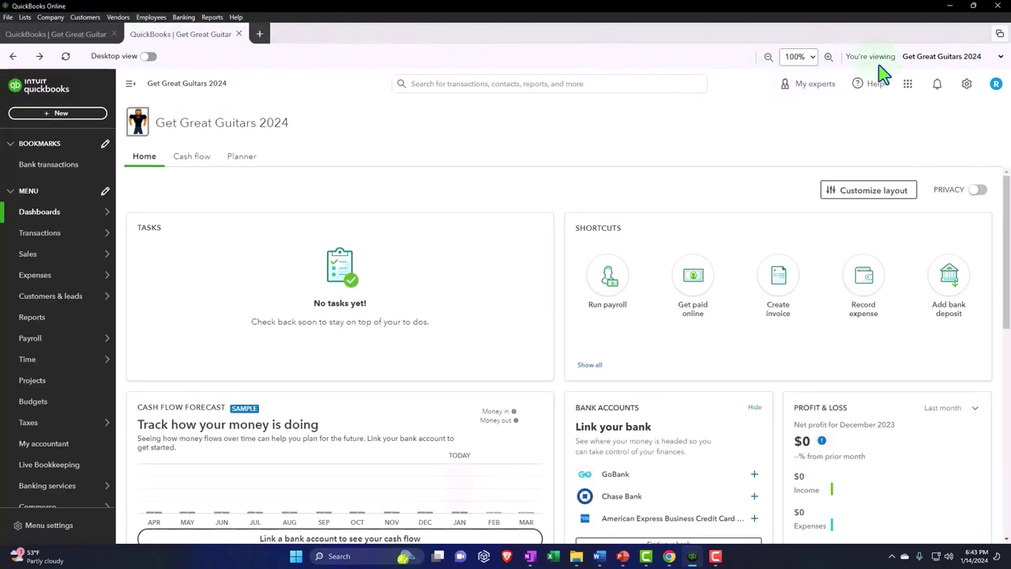
{"action": "left_click", "coordinate": [1000, 58]}
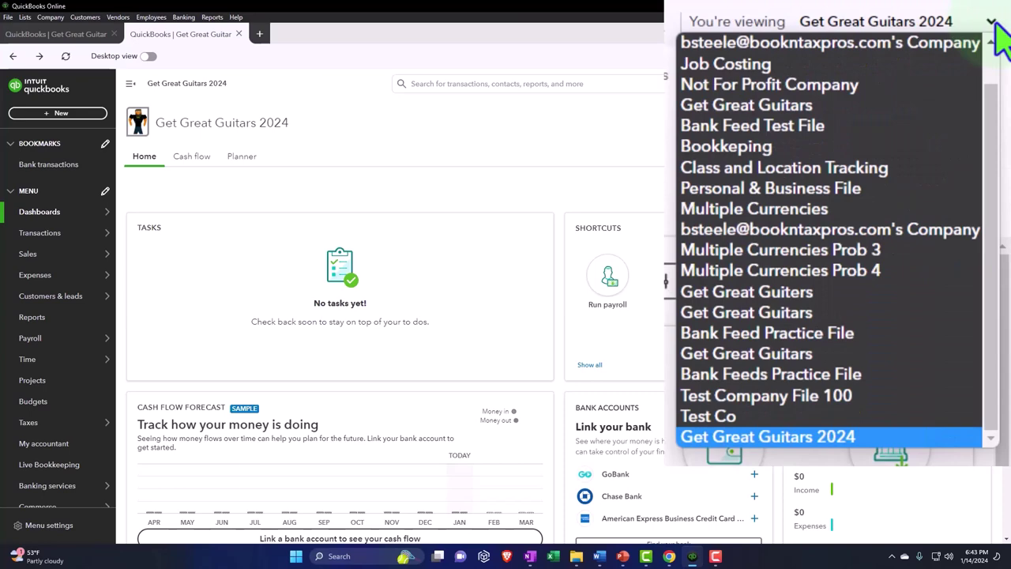
{"action": "left_click", "coordinate": [1000, 39]}
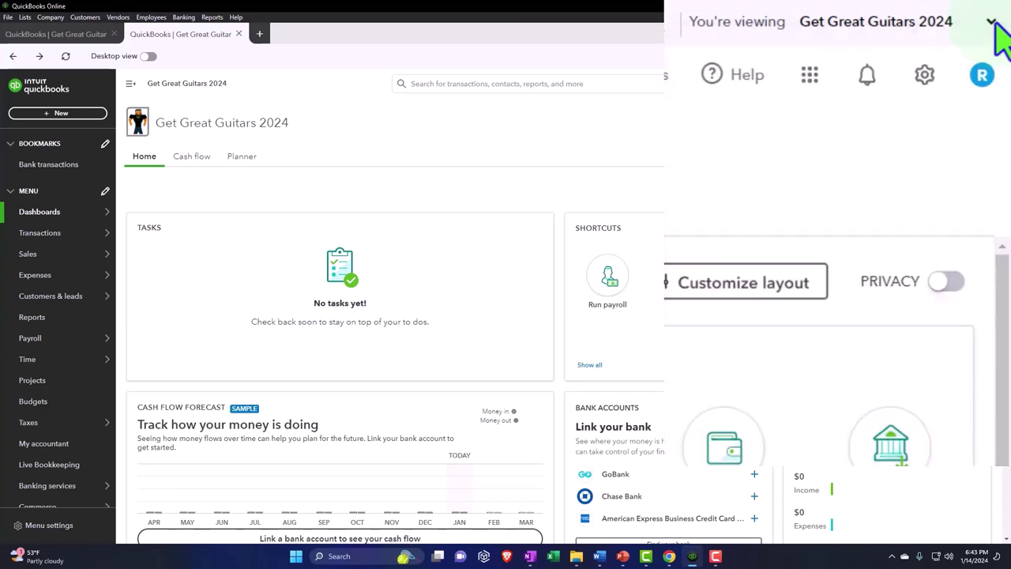
{"action": "left_click", "coordinate": [1000, 39]}
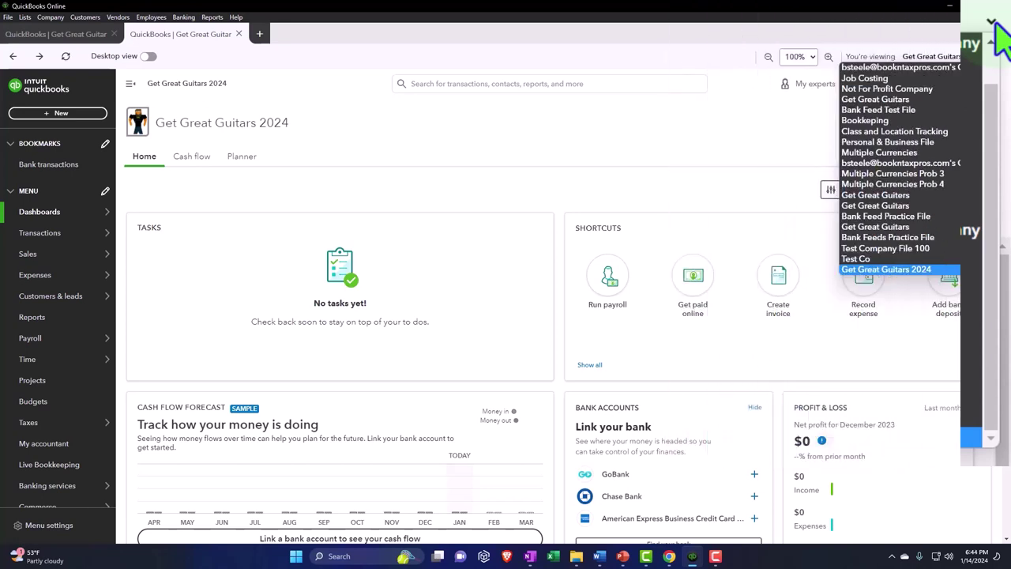
{"action": "left_click", "coordinate": [1002, 58]}
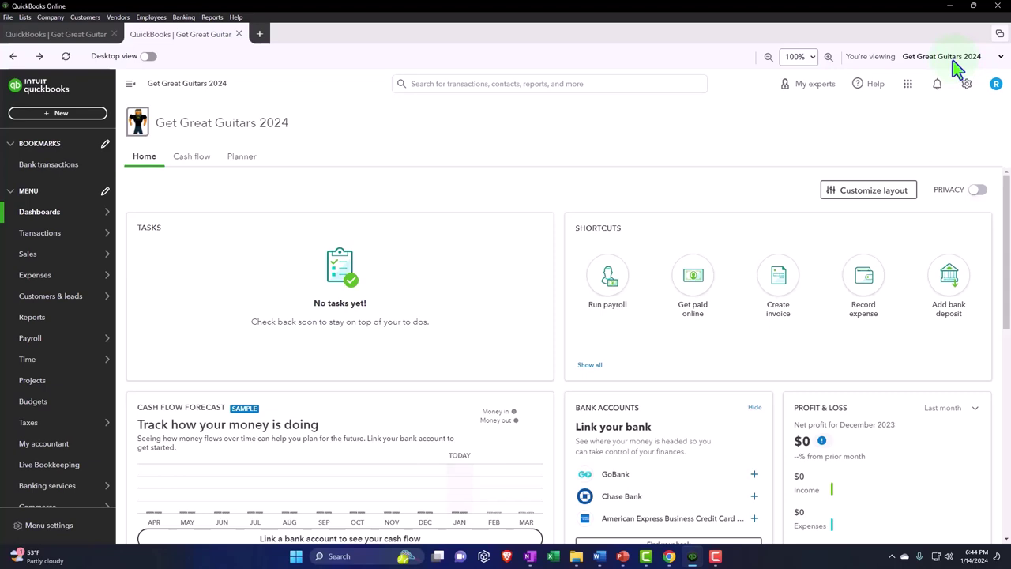
{"action": "left_click", "coordinate": [999, 37]}
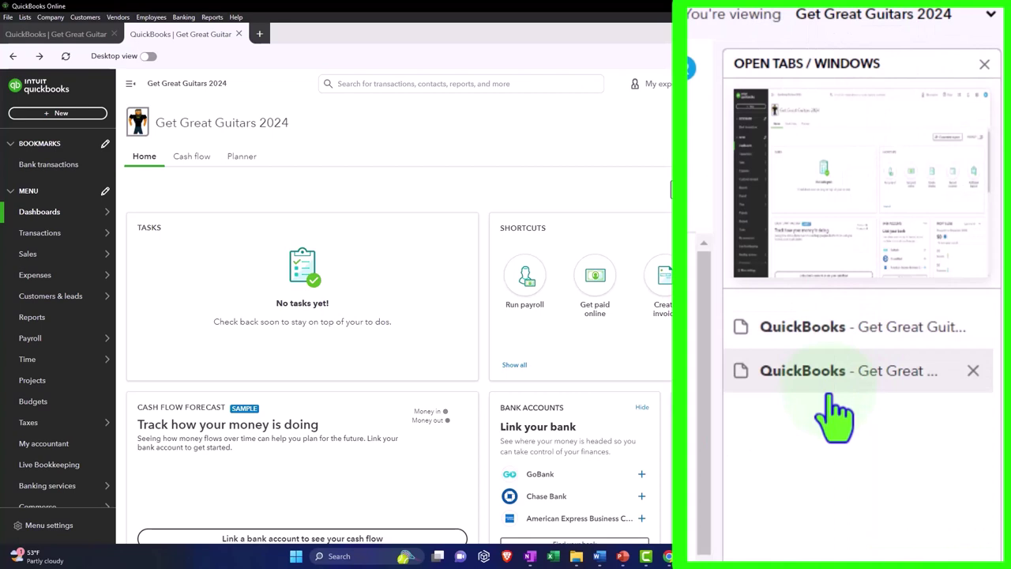
{"action": "left_click", "coordinate": [804, 331]}
{"action": "left_click", "coordinate": [746, 371]}
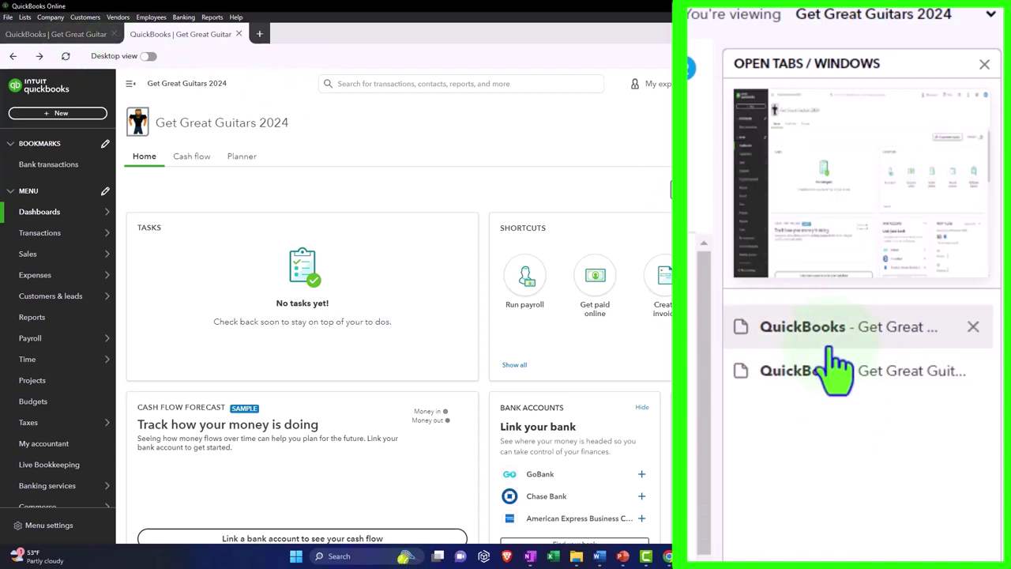
{"action": "left_click", "coordinate": [823, 374]}
{"action": "left_click", "coordinate": [825, 377]}
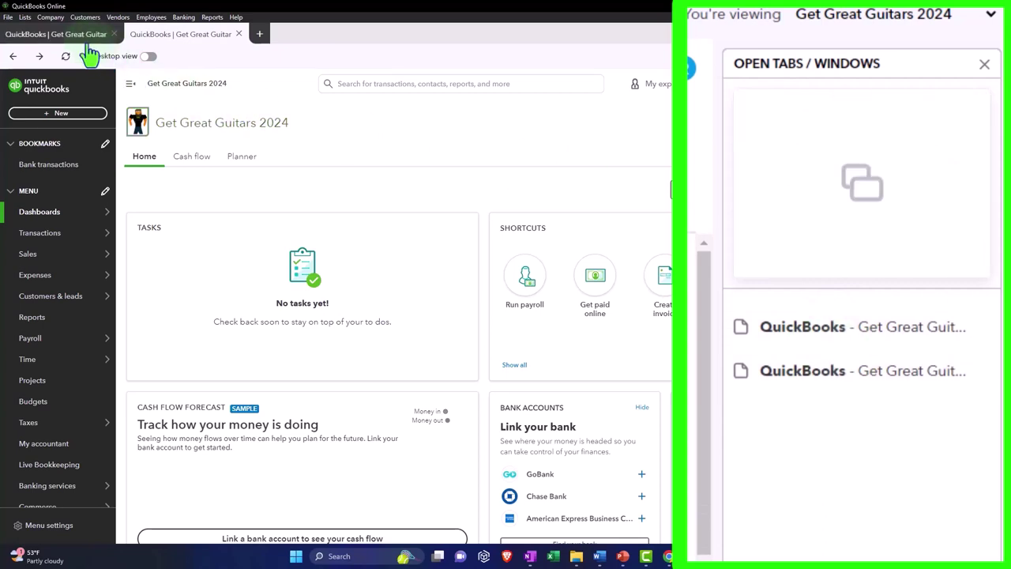
{"action": "mouse_move", "coordinate": [840, 342]}
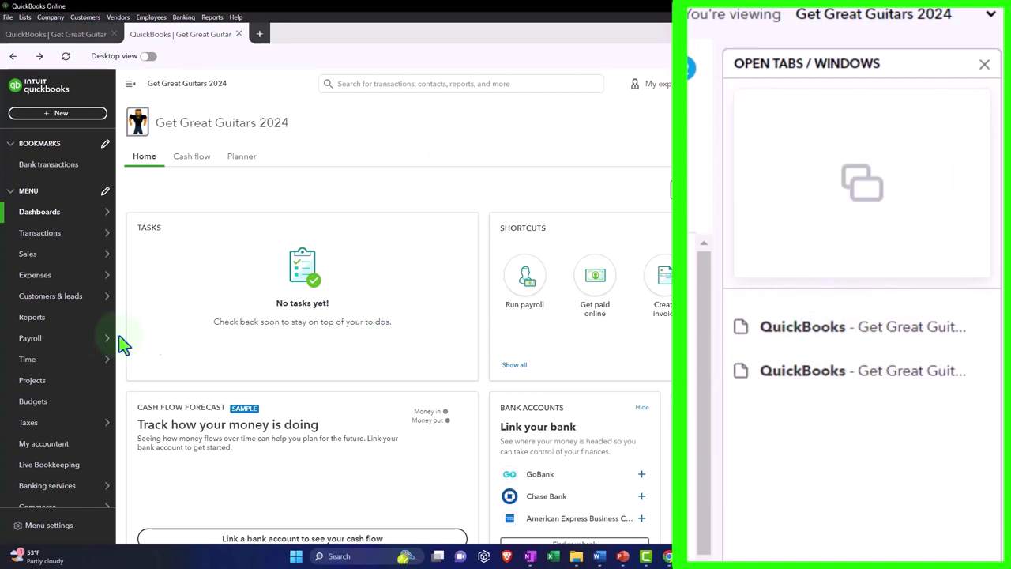
{"action": "mouse_move", "coordinate": [60, 348]}
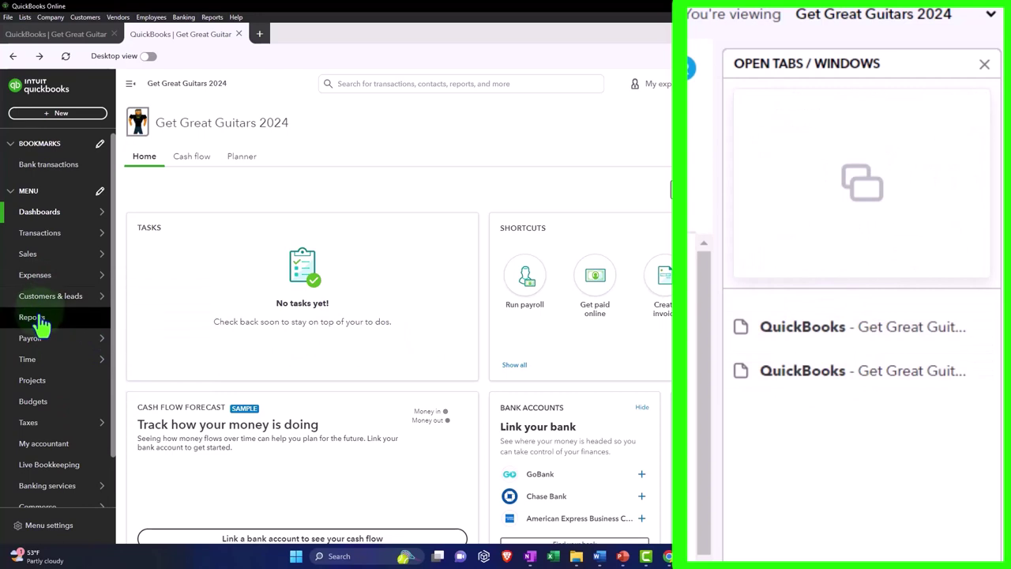
- Open the Profit and Loss report from Reports Favorites in a new tab
{"action": "left_click", "coordinate": [43, 324]}
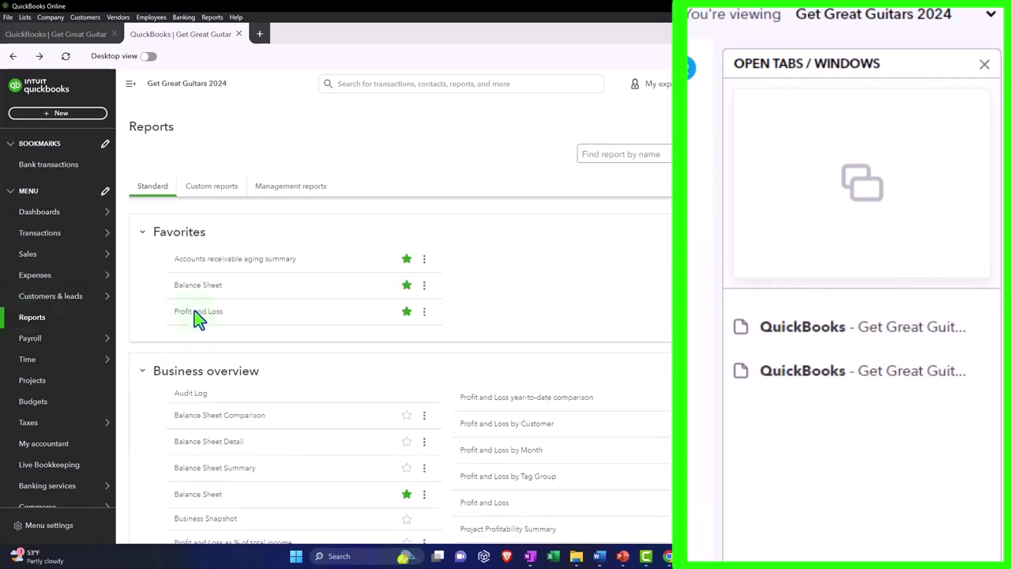
{"action": "right_click", "coordinate": [204, 399]}
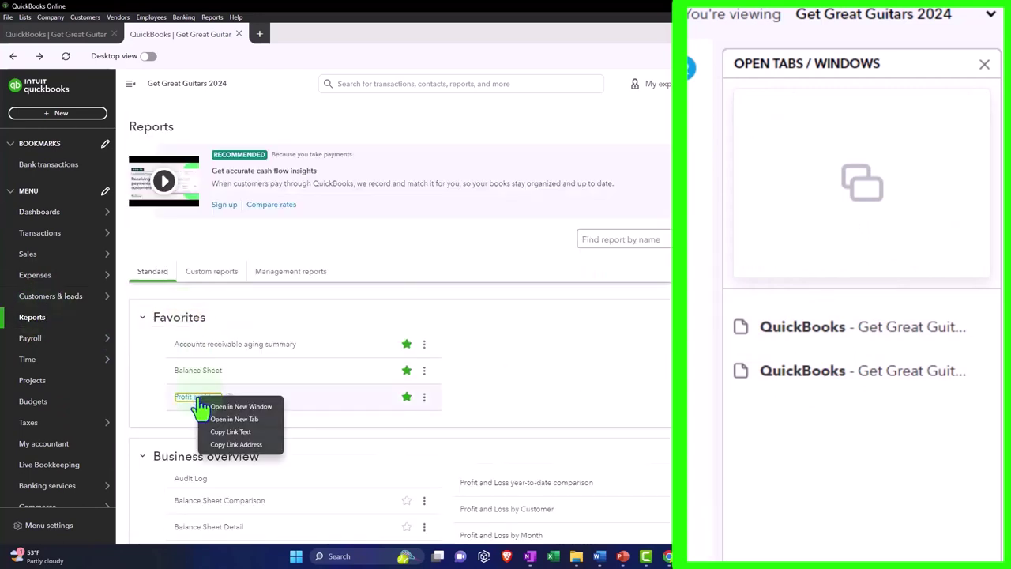
{"action": "left_click", "coordinate": [208, 420]}
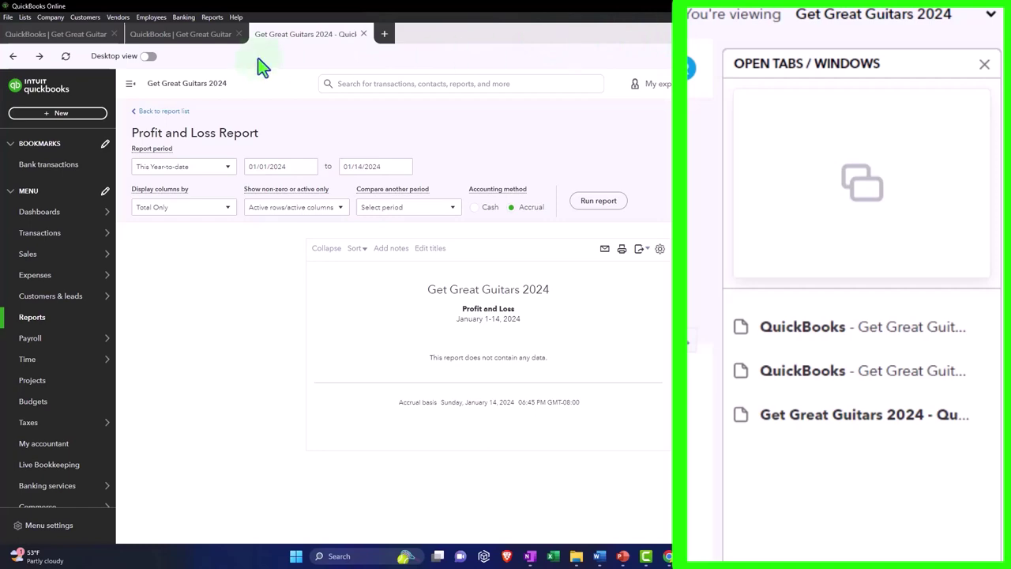
{"action": "left_click", "coordinate": [207, 36]}
{"action": "left_click", "coordinate": [289, 40]}
{"action": "left_click", "coordinate": [79, 46]}
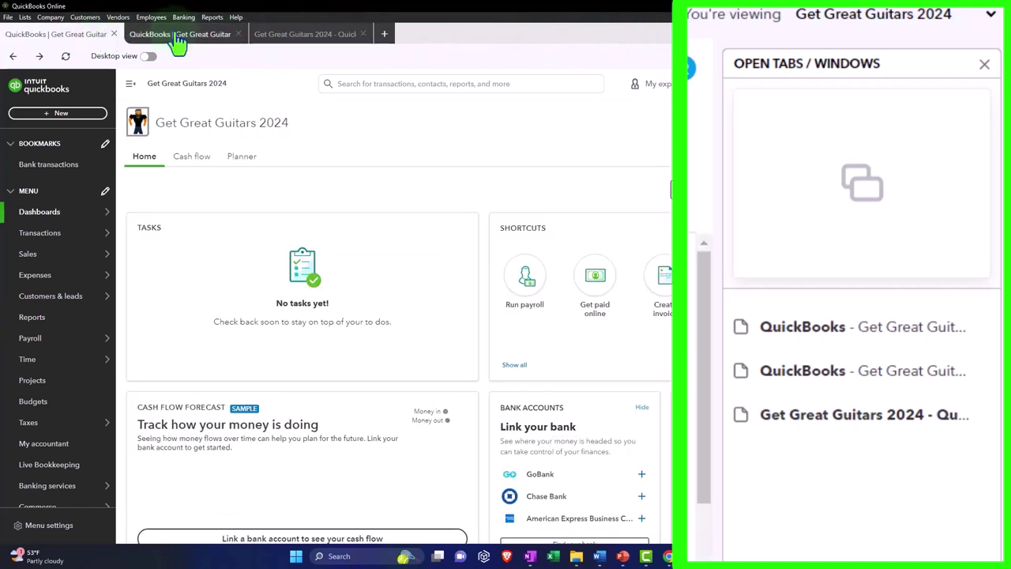
{"action": "left_click", "coordinate": [155, 37]}
{"action": "left_click", "coordinate": [293, 41]}
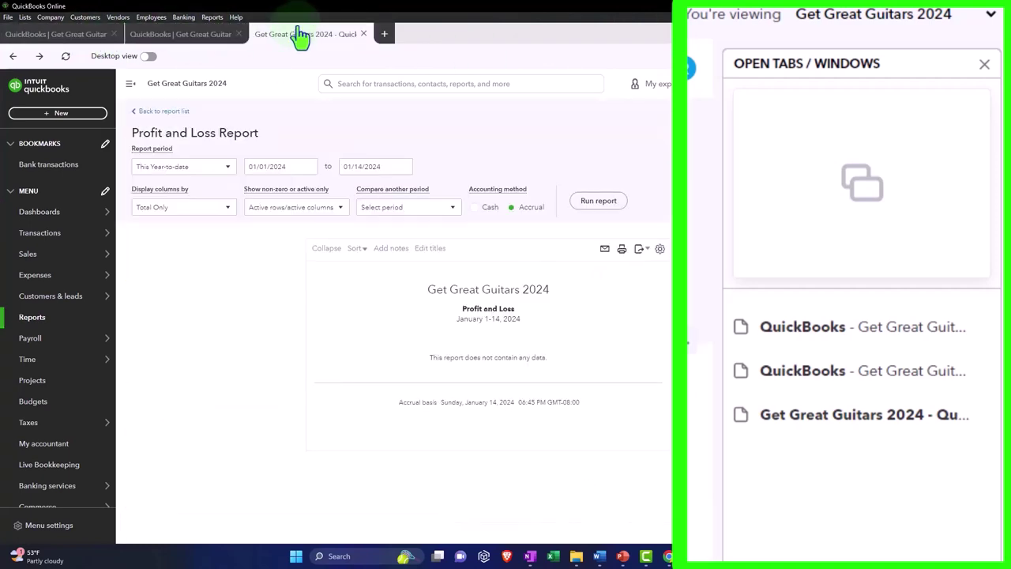
{"action": "mouse_move", "coordinate": [814, 386]}
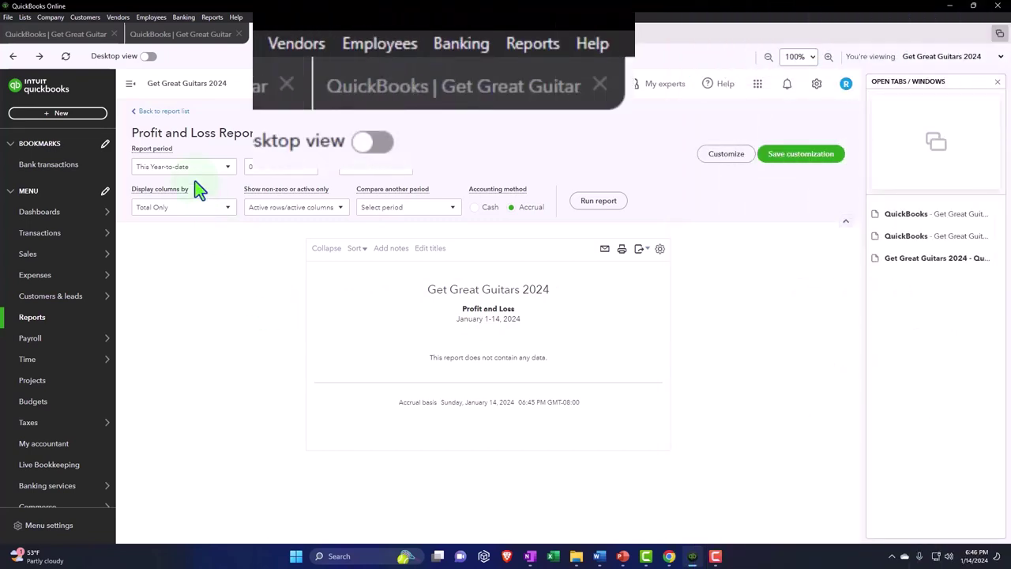
- Turn Desktop view on and go to the Home workflow flowchart
{"action": "left_click", "coordinate": [149, 56]}
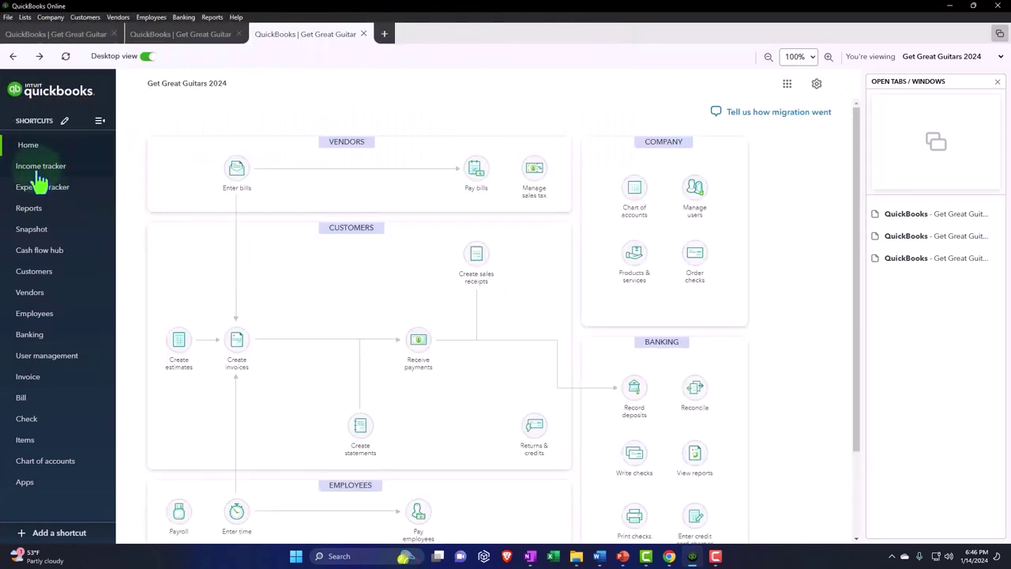
{"action": "left_click", "coordinate": [32, 145]}
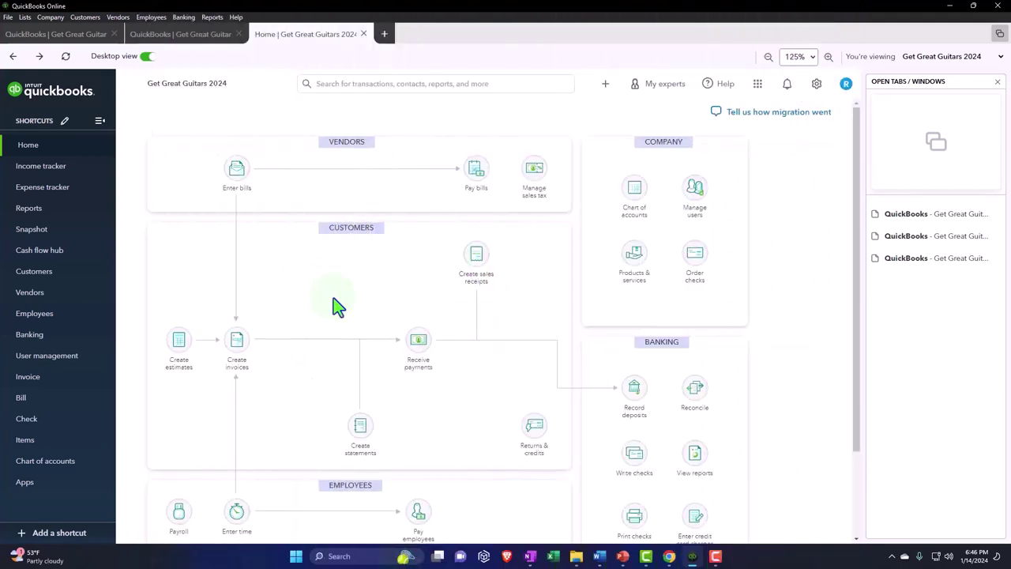
- Try zoom levels 125% and 175% via Ctrl+plus/minus and the zoom buttons, ending at 100%
{"action": "key", "text": "ctrl+plus"}
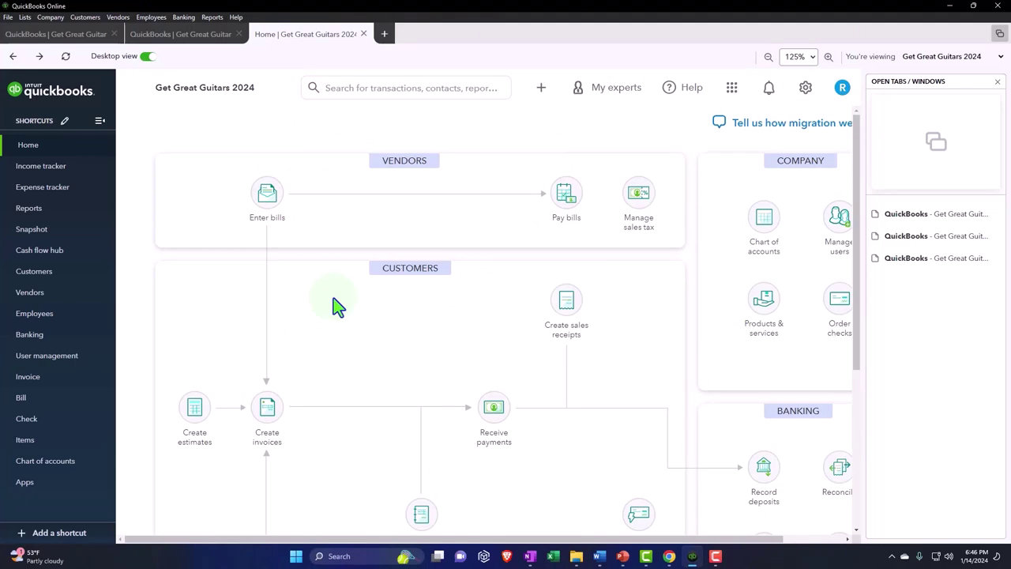
{"action": "key", "text": "ctrl+plus"}
{"action": "key", "text": "ctrl+plus"}
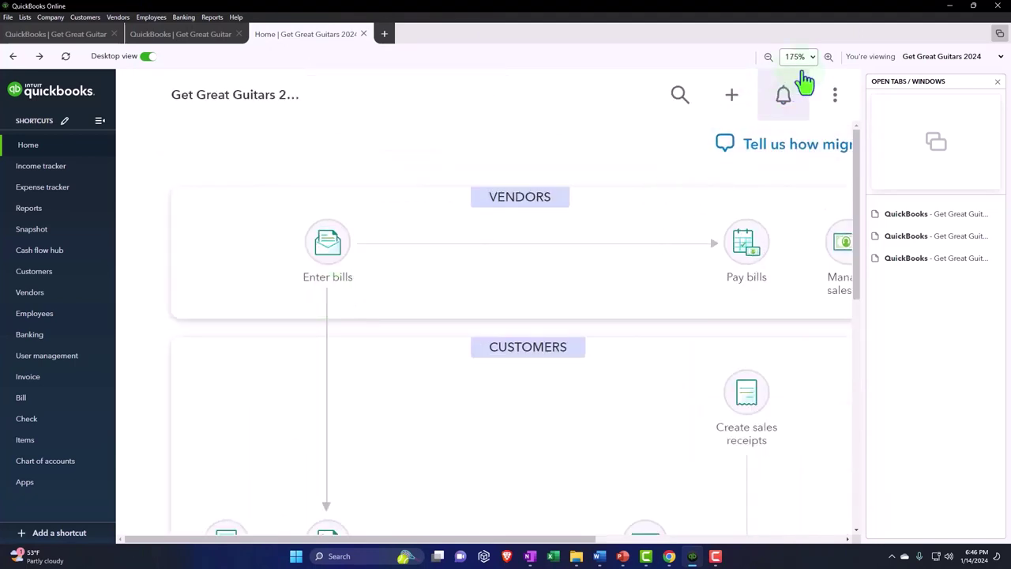
{"action": "key", "text": "ctrl+minus"}
{"action": "key", "text": "ctrl+minus"}
{"action": "key", "text": "ctrl+minus"}
{"action": "key", "text": "ctrl+minus"}
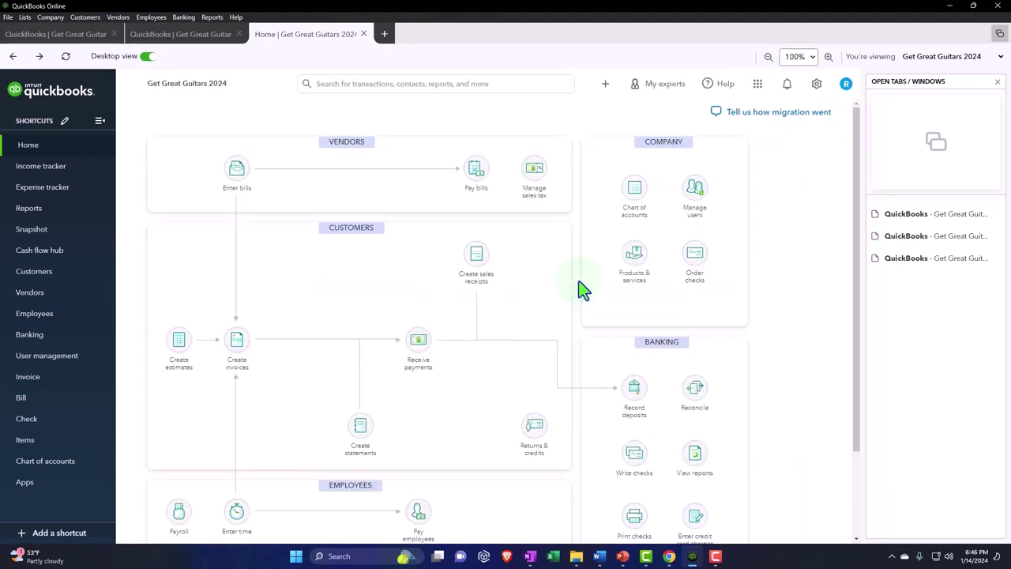
{"action": "left_click", "coordinate": [810, 58]}
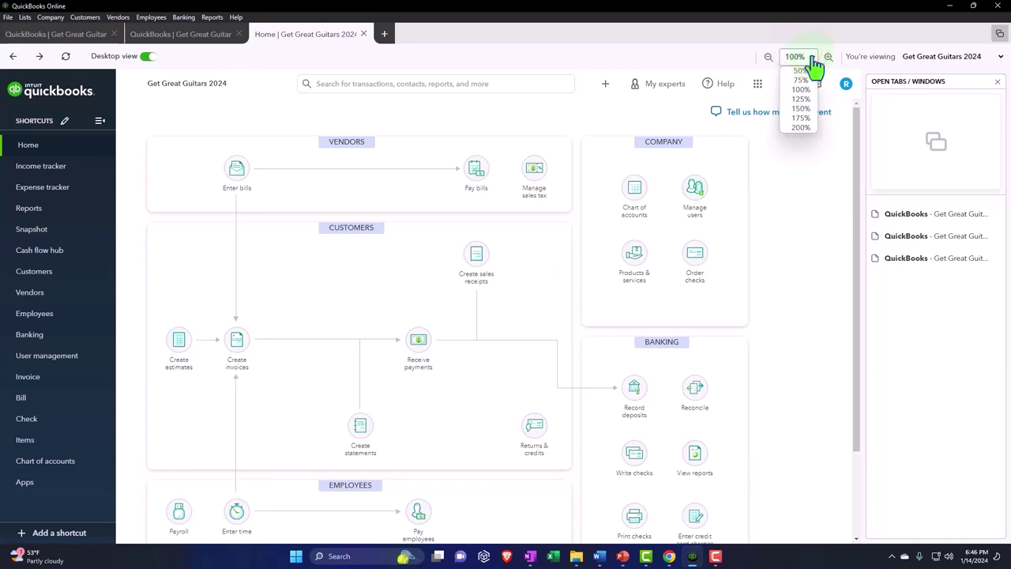
{"action": "left_click", "coordinate": [812, 60]}
{"action": "left_click", "coordinate": [828, 57]}
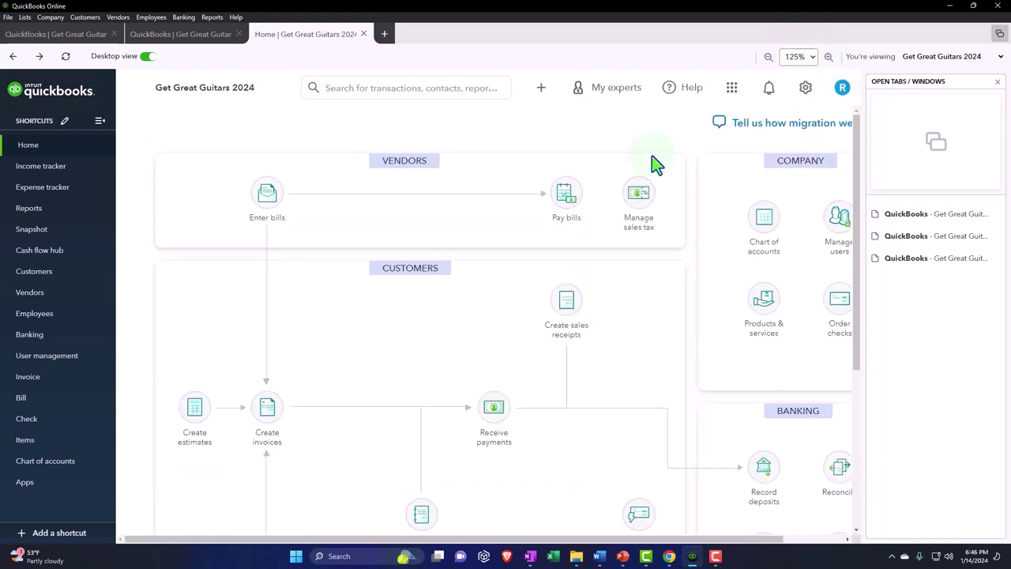
{"action": "left_click", "coordinate": [767, 60]}
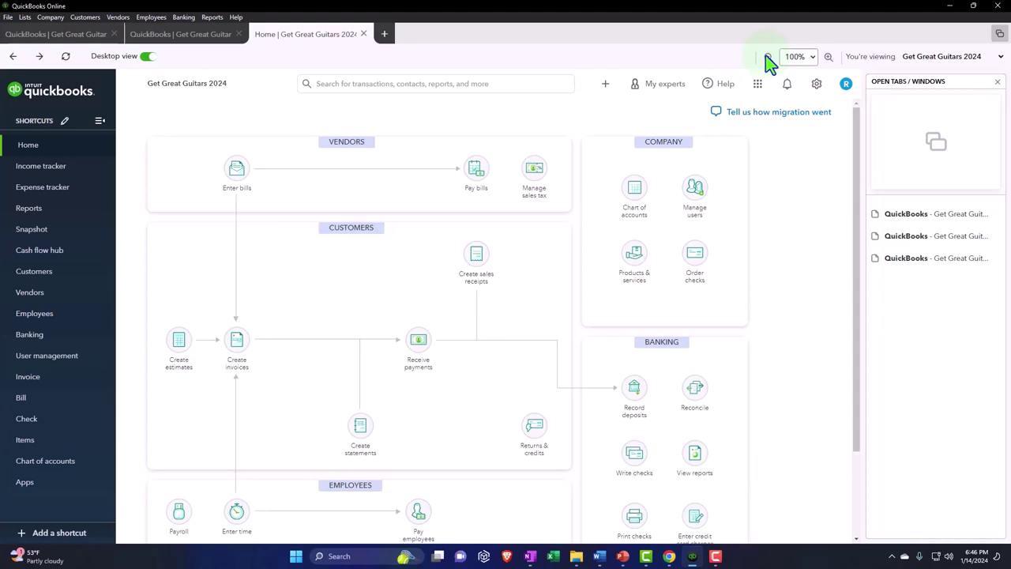